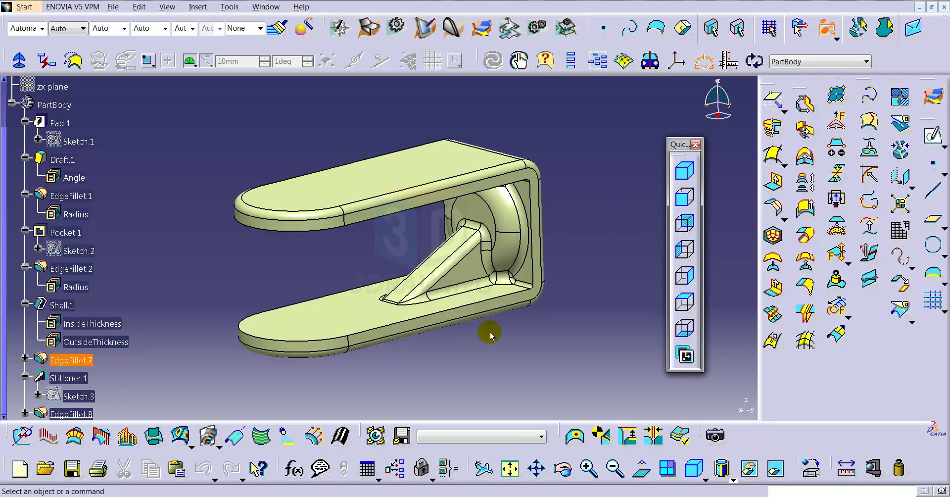
Orbit the part, then change Draft.1's angle to 20.
{"action": "middle_click_drag", "start_coordinate": [486, 354], "coordinate": [428, 357]}
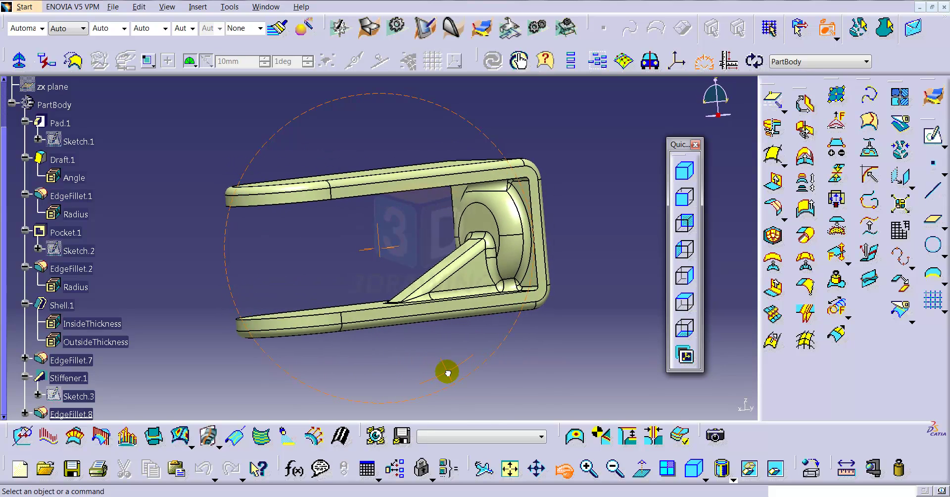
{"action": "middle_click_drag", "start_coordinate": [428, 357], "coordinate": [449, 384]}
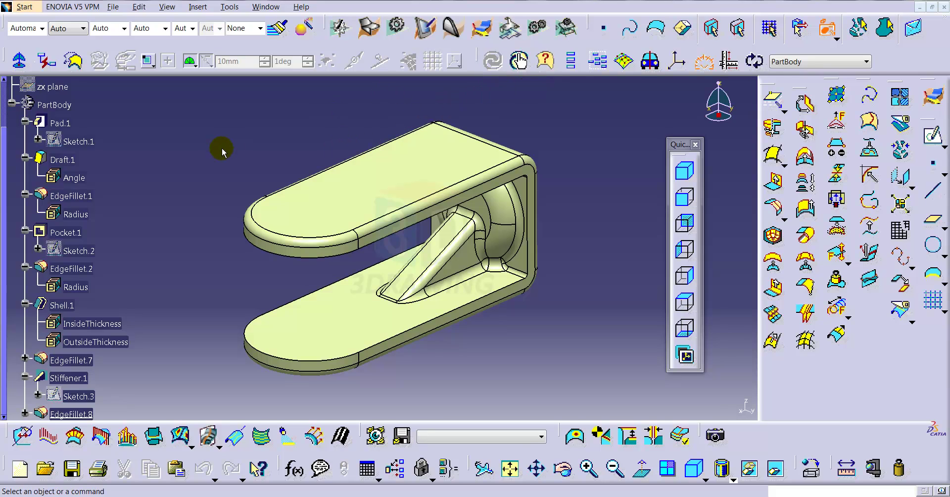
{"action": "double_click", "coordinate": [64, 160]}
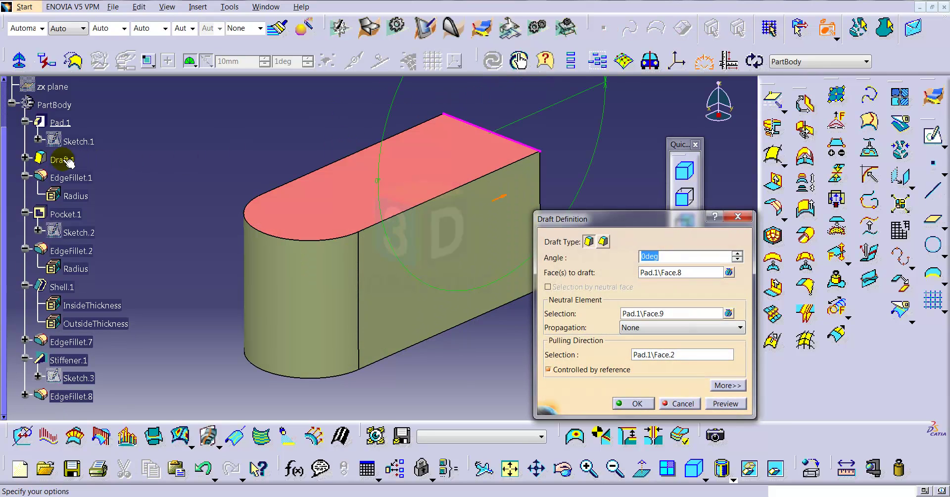
{"action": "type", "text": "20"}
{"action": "left_click", "coordinate": [633, 403]}
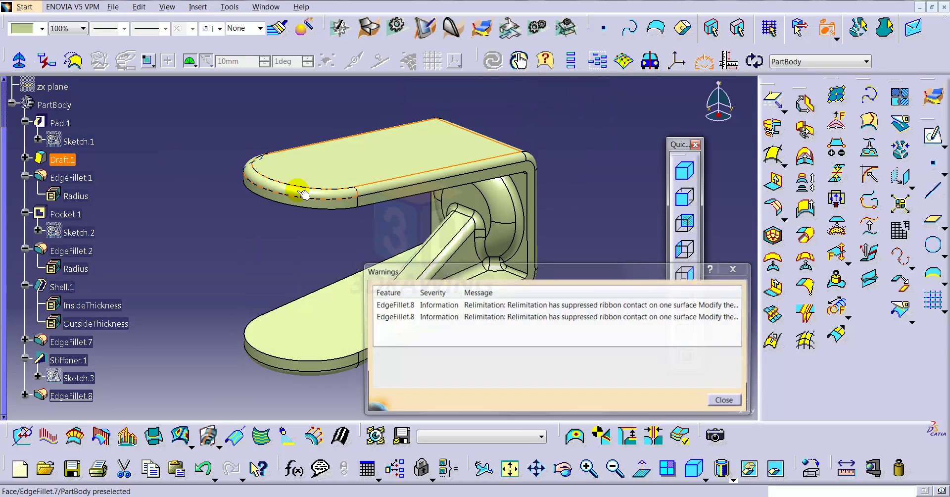
Dismiss the fillet warnings, switch to manual update mode, and expand Draft.1's parameters.
{"action": "left_click", "coordinate": [718, 399]}
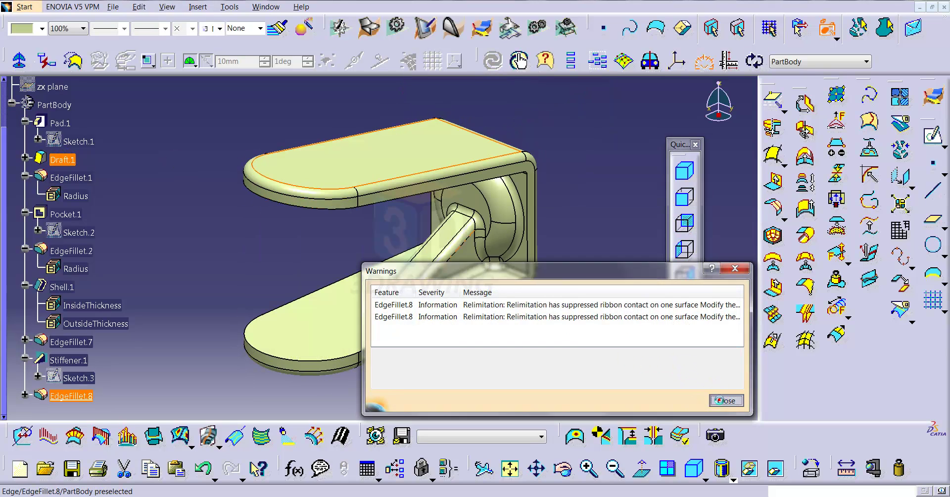
{"action": "left_click", "coordinate": [519, 64]}
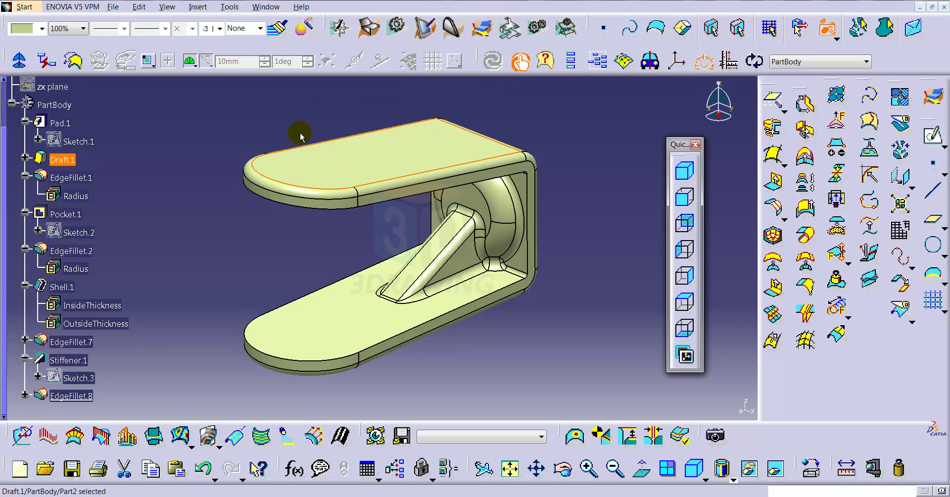
{"action": "left_click", "coordinate": [25, 157]}
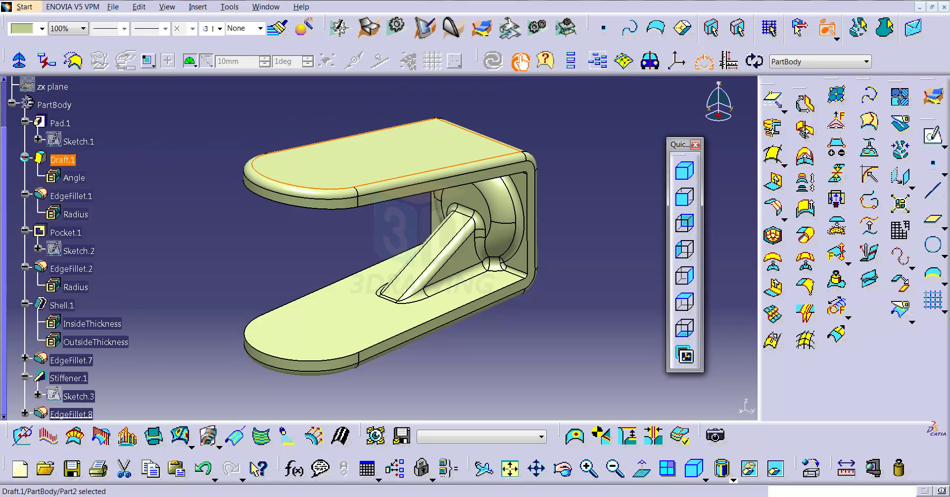
Set the Draft.1 Angle parameter to 2.
{"action": "double_click", "coordinate": [74, 177]}
{"action": "type", "text": "2"}
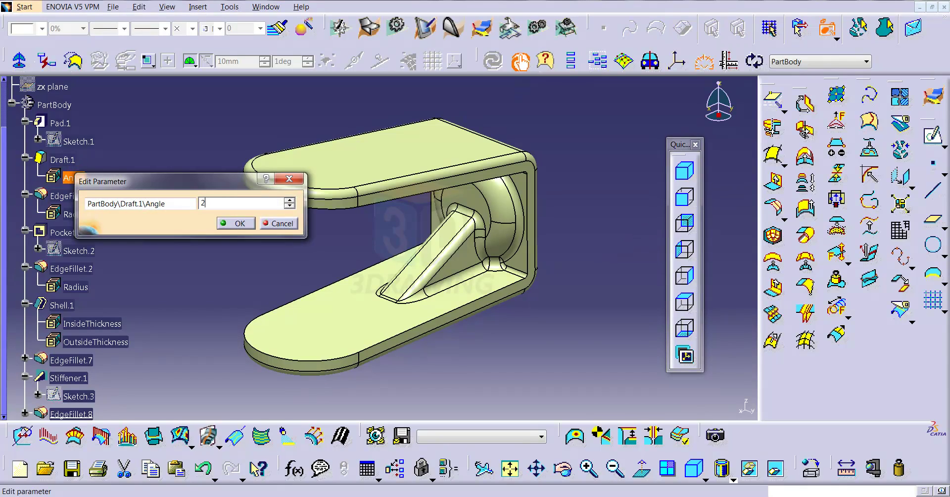
{"action": "key", "text": "Return"}
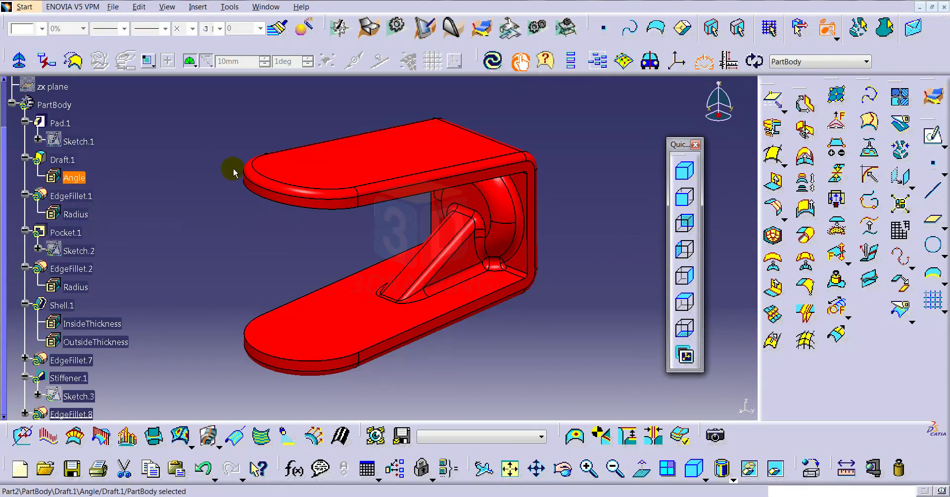
{"action": "middle_click_drag", "start_coordinate": [233, 168], "coordinate": [292, 141]}
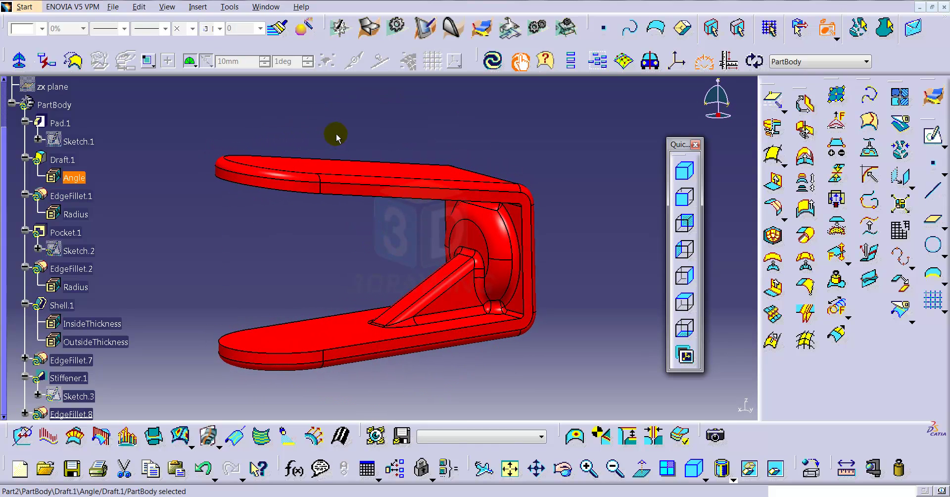
Lower the EdgeFillet.1 radius to 4mm and set the EdgeFillet.2 radius to 1.
{"action": "double_click", "coordinate": [78, 215]}
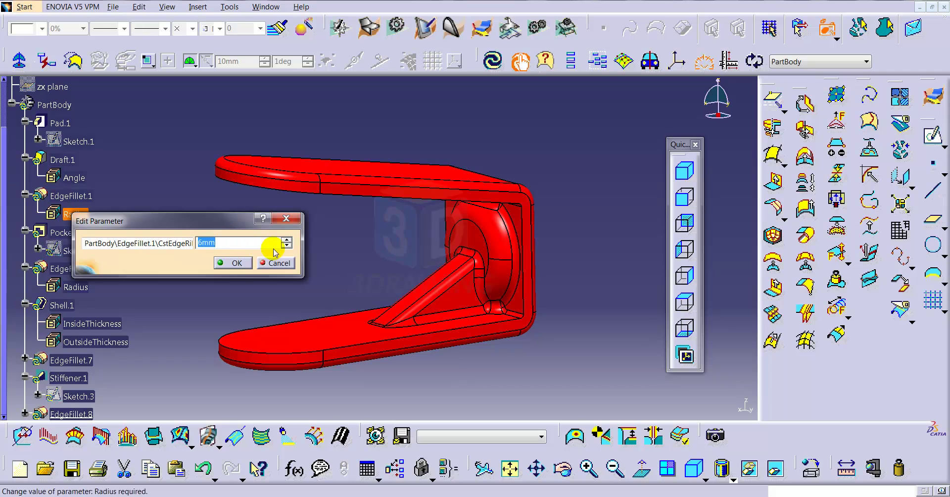
{"action": "left_click", "coordinate": [285, 246]}
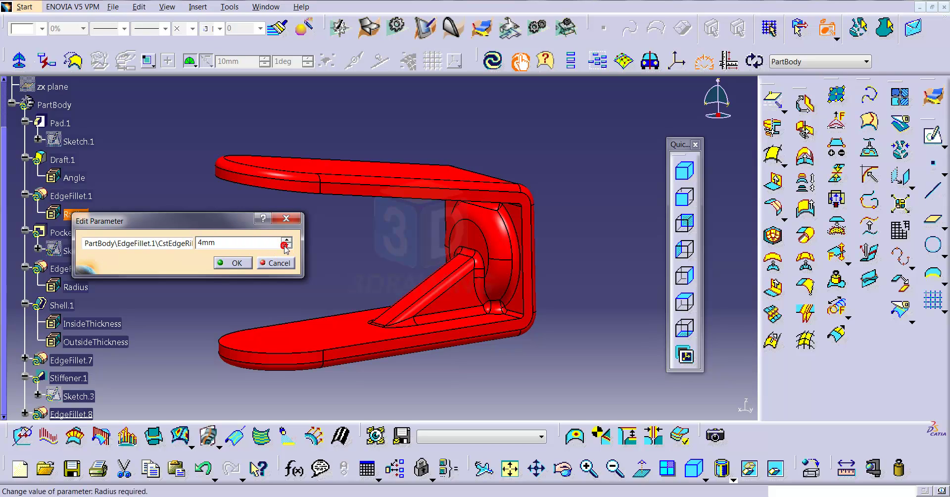
{"action": "left_click", "coordinate": [233, 263]}
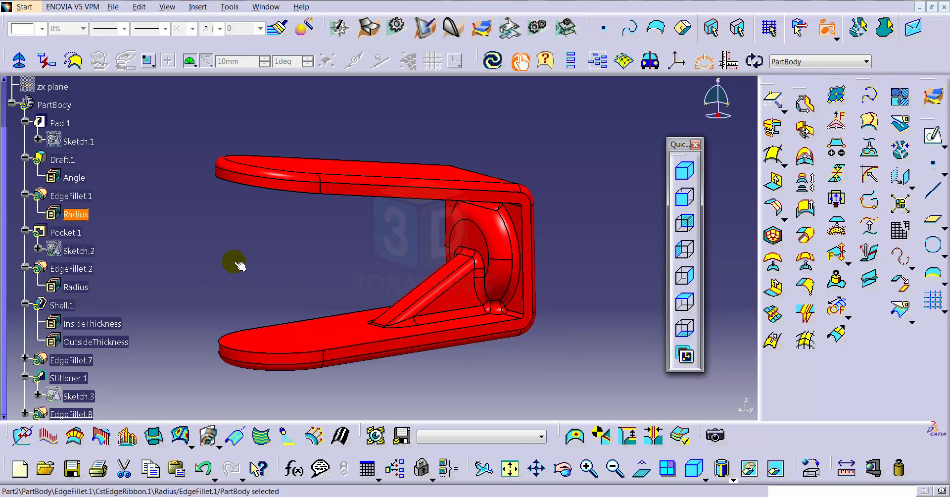
{"action": "double_click", "coordinate": [77, 286]}
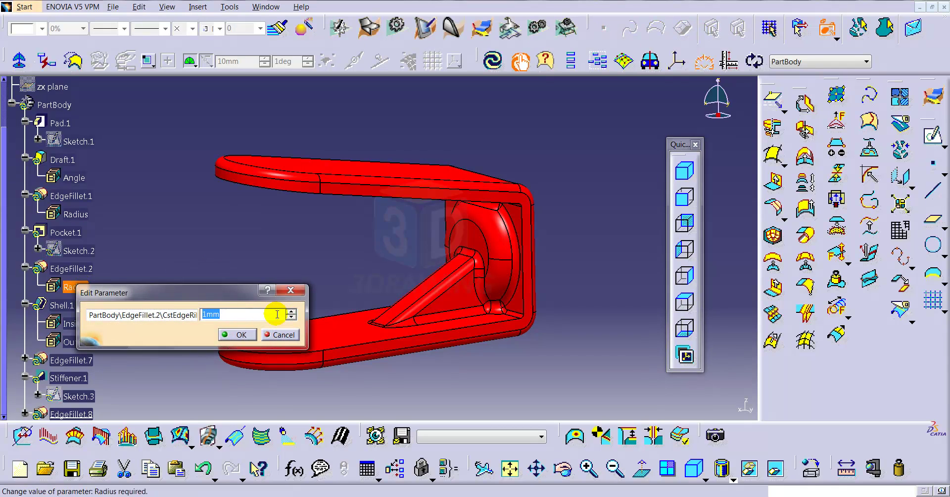
{"action": "type", "text": "1"}
{"action": "key", "text": "Return"}
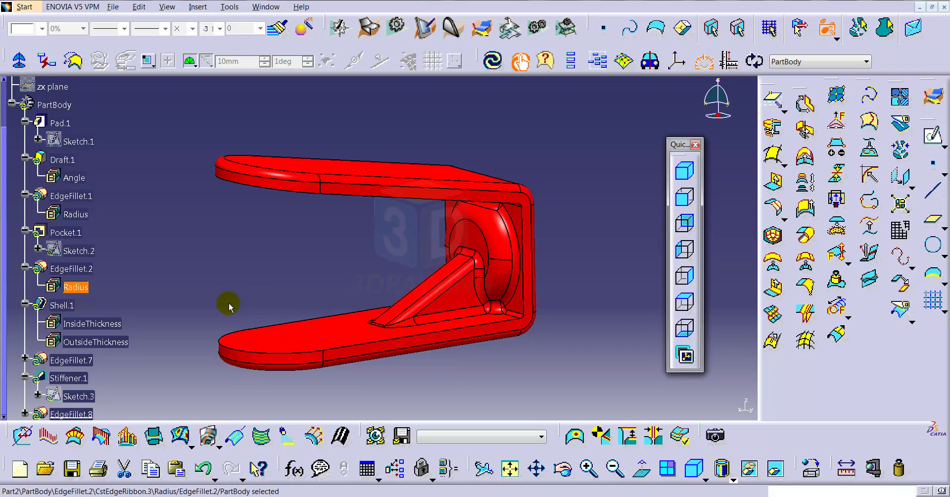
Confirm Shell.1's InsideThickness at 4mm.
{"action": "double_click", "coordinate": [107, 324]}
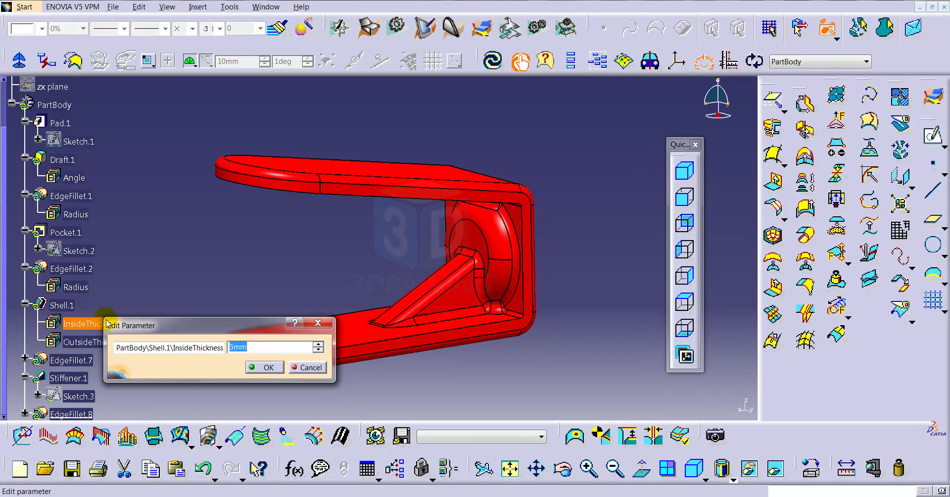
{"action": "key", "text": "Return"}
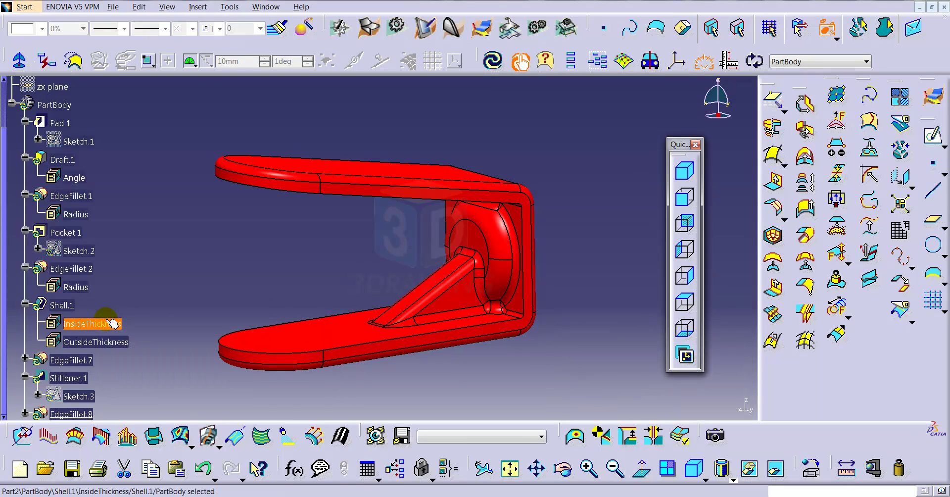
{"action": "left_click", "coordinate": [491, 63]}
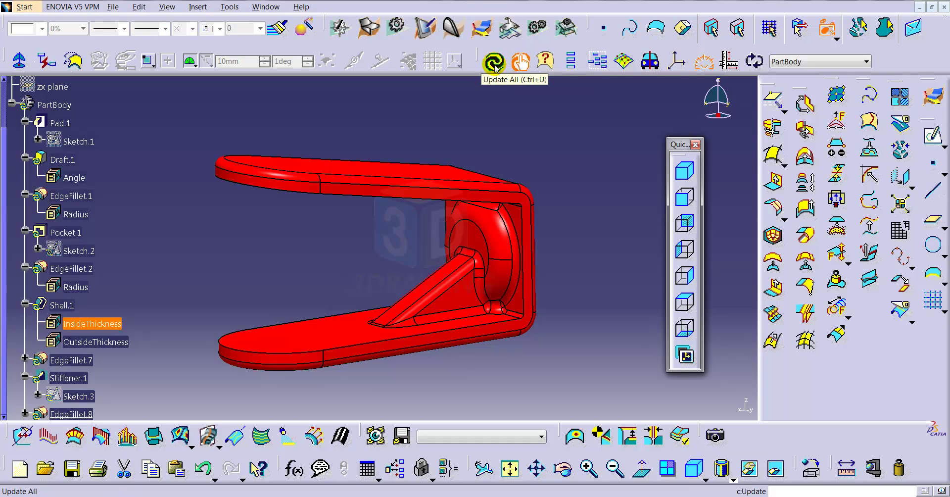
Update the part, re-confirm the Draft.1 angle, and update again so all changes apply.
{"action": "left_click", "coordinate": [494, 62]}
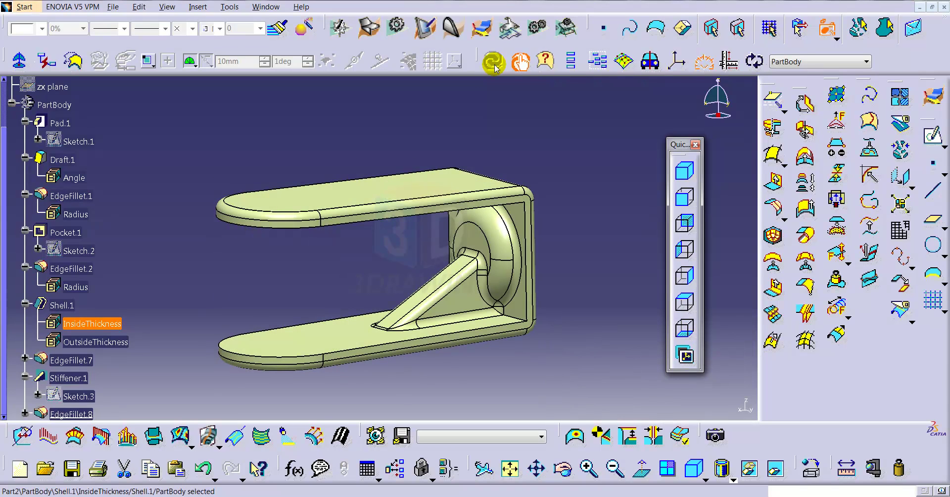
{"action": "left_click", "coordinate": [546, 147]}
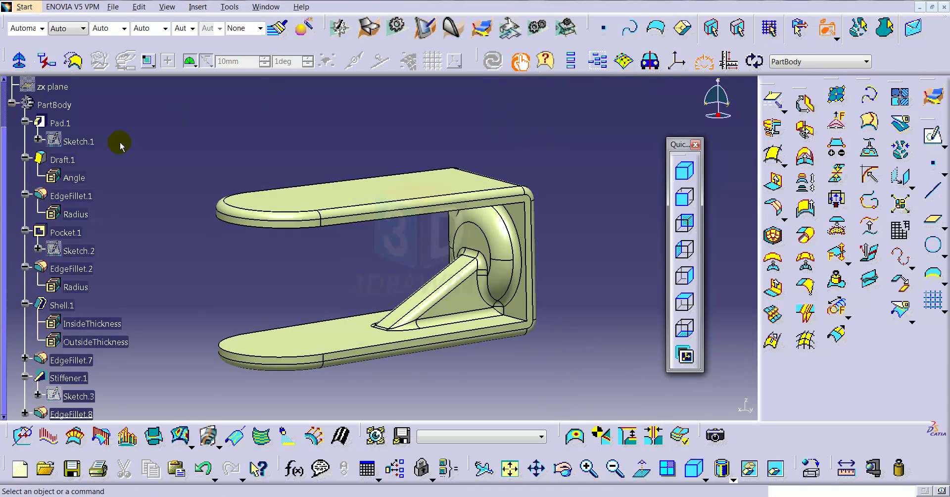
{"action": "double_click", "coordinate": [78, 179]}
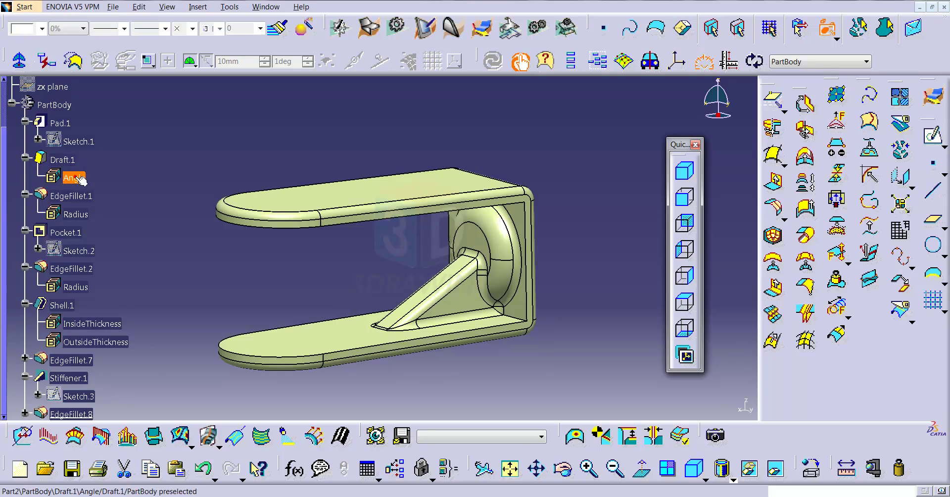
{"action": "type", "text": "10"}
{"action": "key", "text": "Return"}
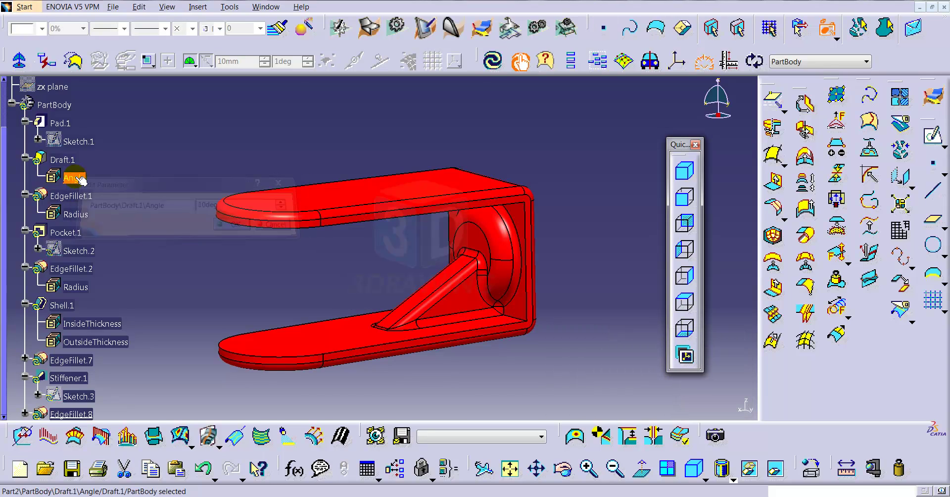
{"action": "left_click", "coordinate": [493, 61]}
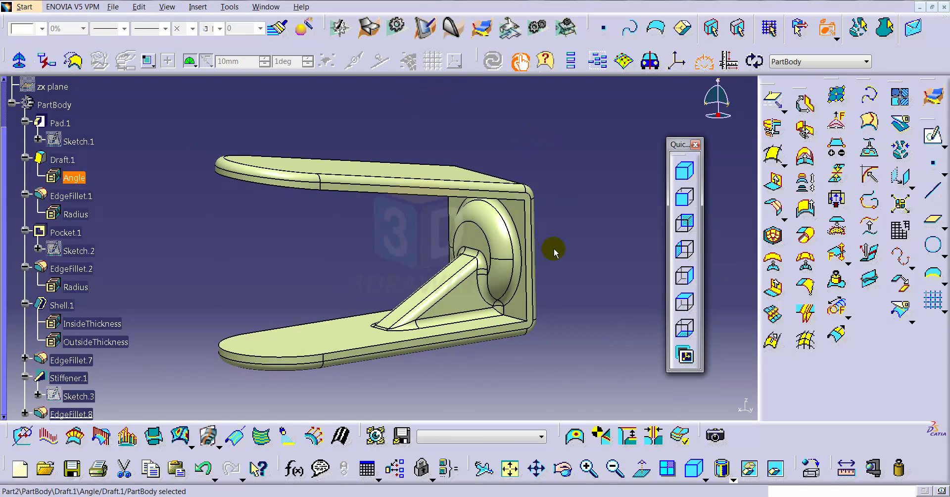
{"action": "mouse_move", "coordinate": [554, 248]}
{"action": "middle_mouse_down"}
{"action": "mouse_move", "coordinate": [388, 287]}
{"action": "mouse_move", "coordinate": [568, 245]}
{"action": "middle_mouse_up"}
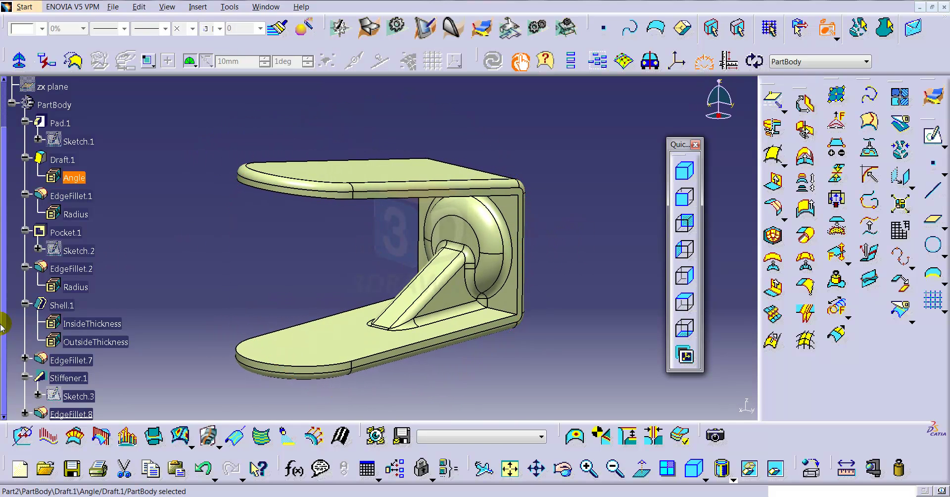
Confirm Stiffener.1's definition and update the part, giving a thinner stiffening rib.
{"action": "double_click", "coordinate": [76, 379]}
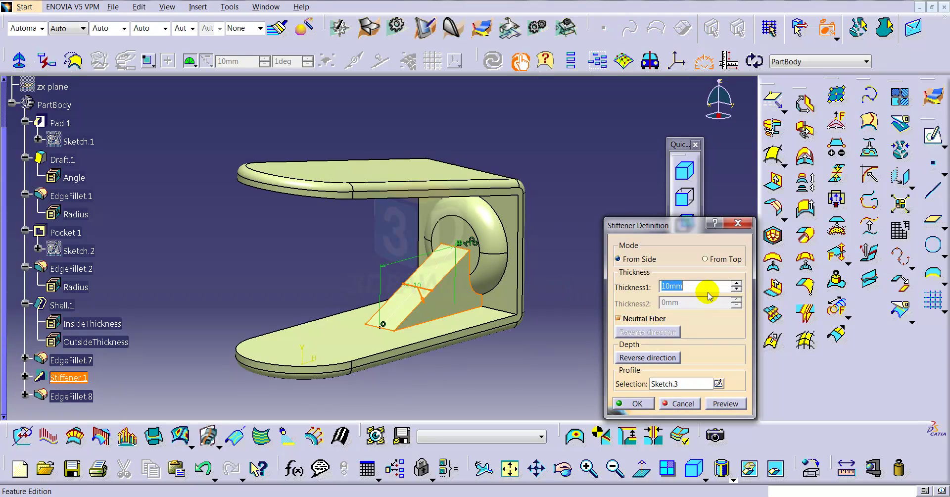
{"action": "key", "text": "Return"}
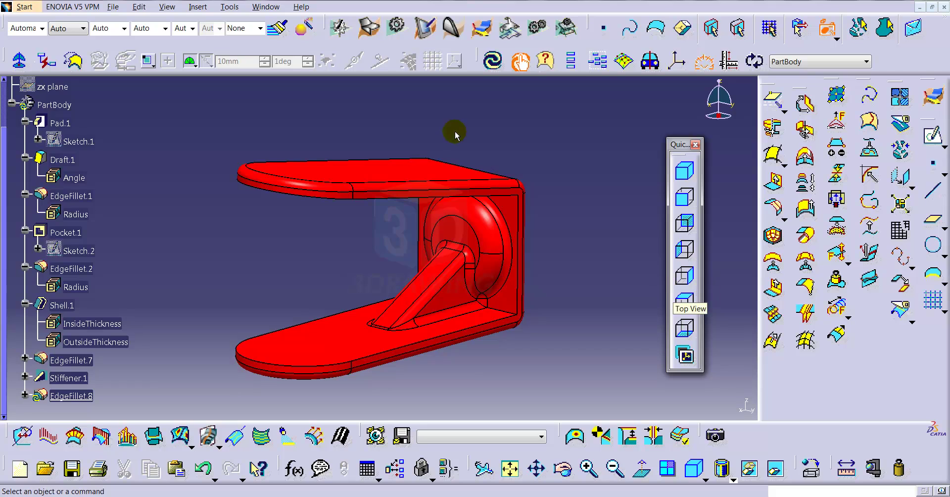
{"action": "left_click", "coordinate": [493, 60]}
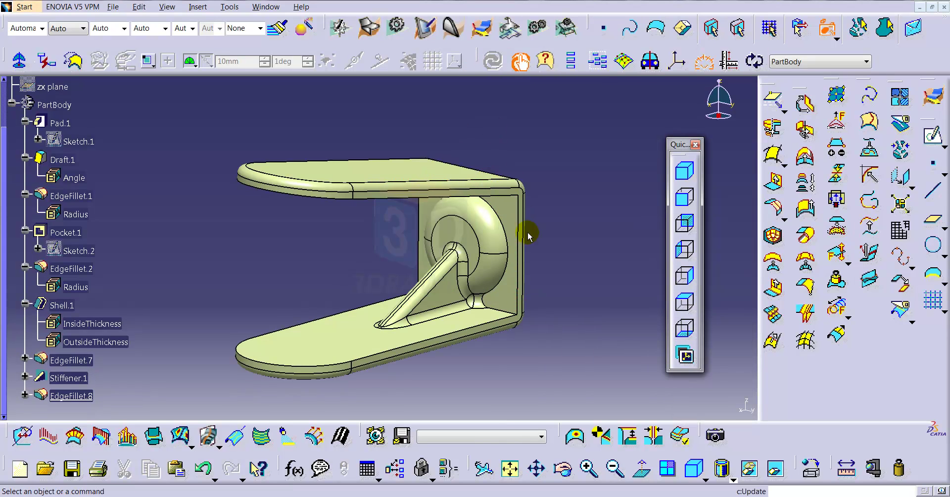
{"action": "middle_click_drag", "start_coordinate": [268, 259], "coordinate": [290, 290]}
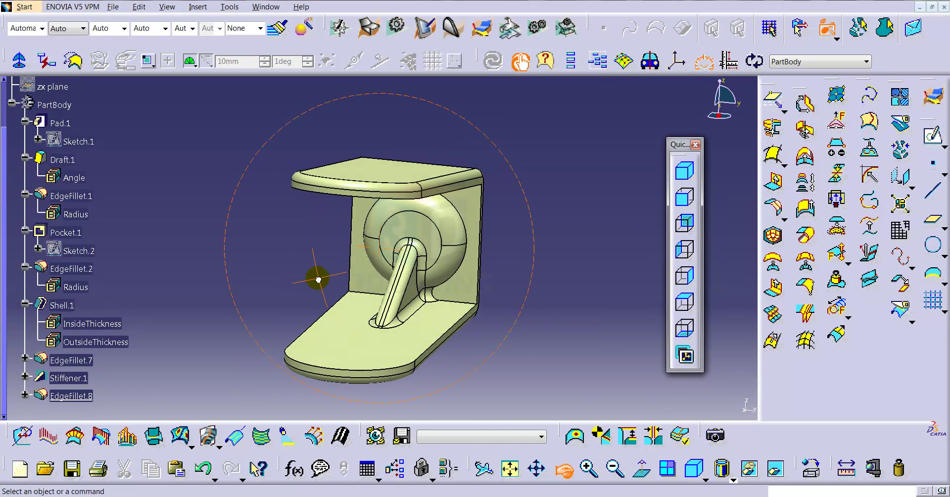
In Sketch.1, replace the right-end arc with a vertical line, leaving a 70 by 35 rectangle.
{"action": "double_click", "coordinate": [112, 140]}
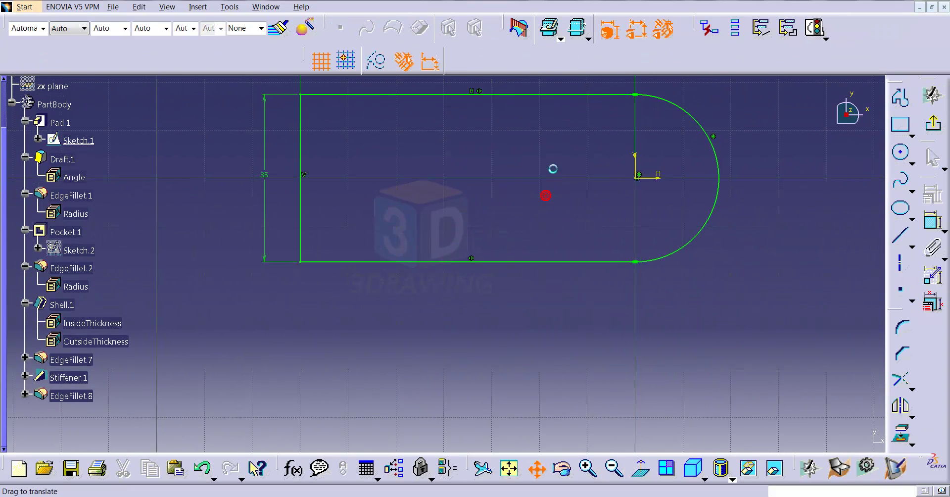
{"action": "left_click", "coordinate": [900, 235]}
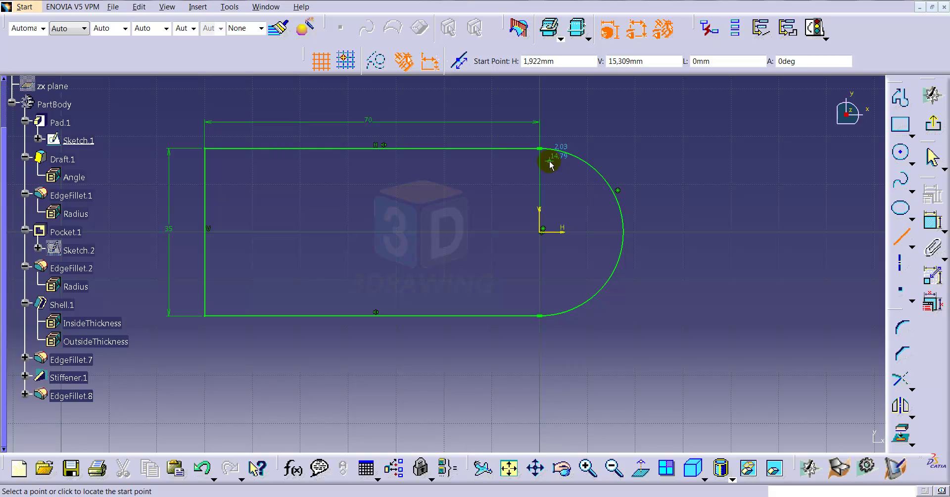
{"action": "left_click", "coordinate": [539, 148]}
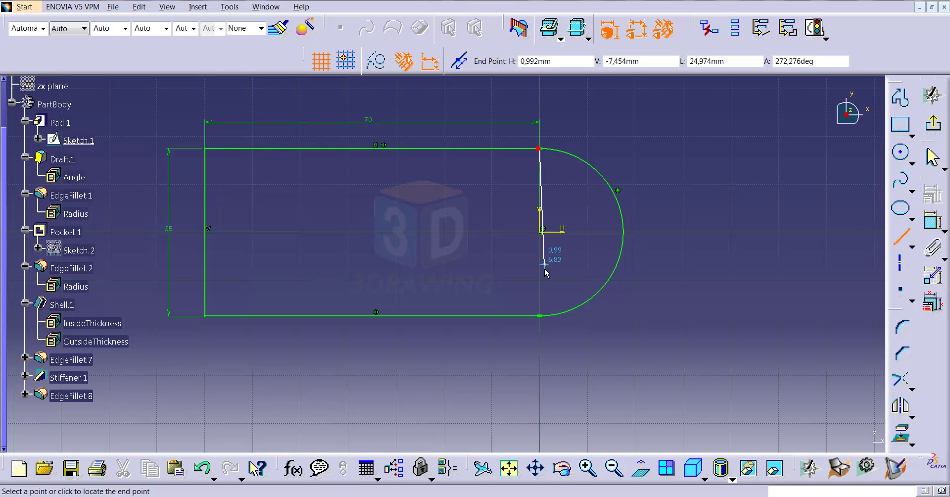
{"action": "left_click", "coordinate": [539, 315]}
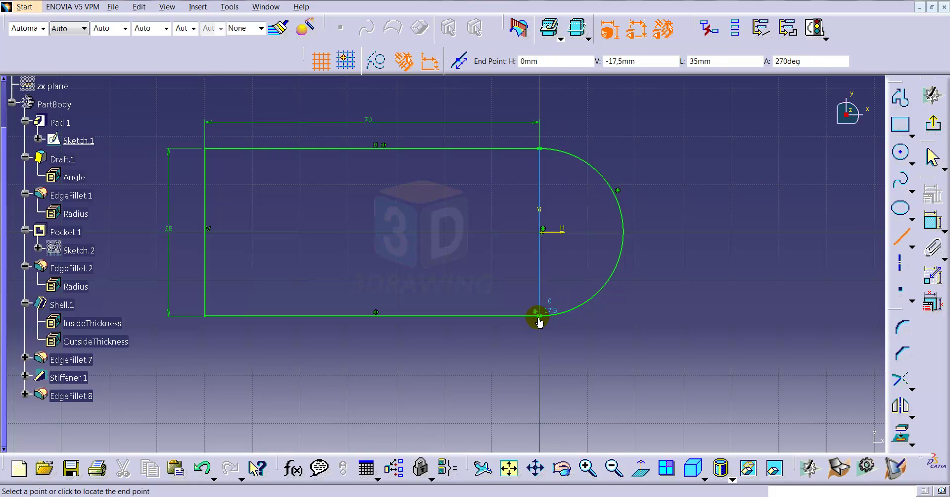
{"action": "left_click", "coordinate": [613, 272]}
{"action": "key", "text": "Delete"}
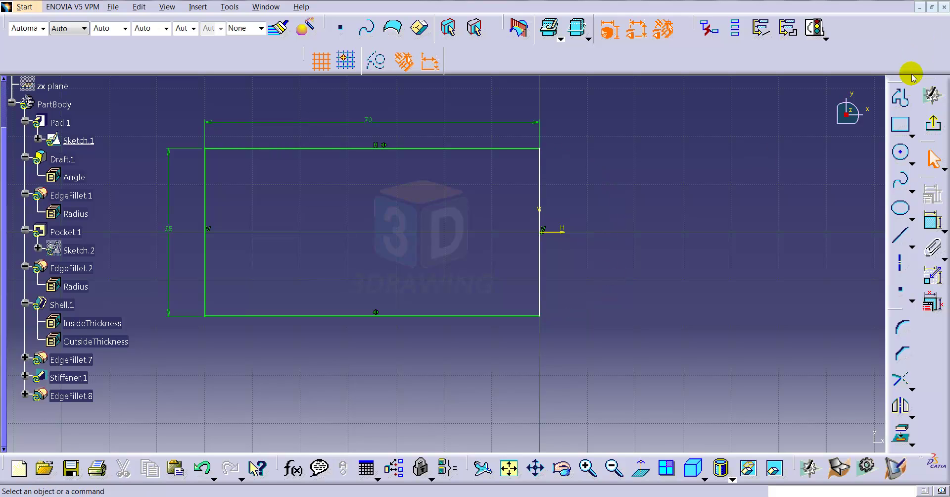
{"action": "left_click", "coordinate": [932, 123]}
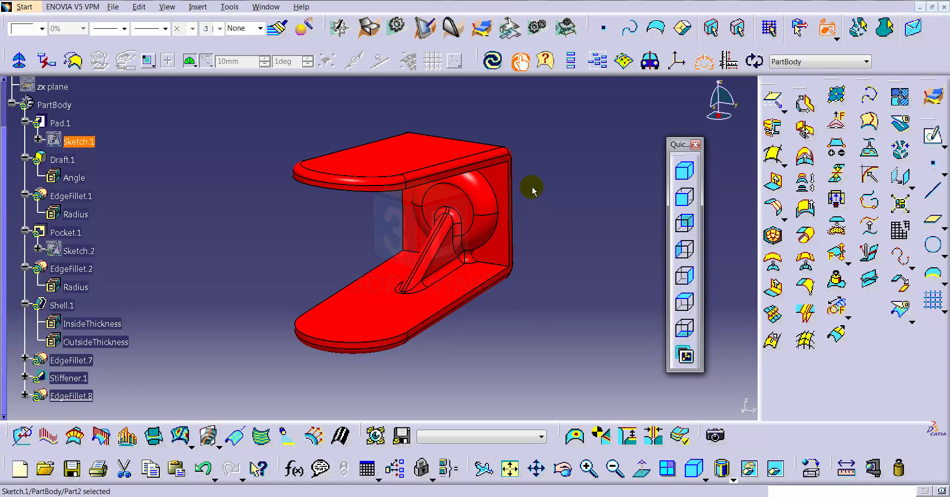
Update the part with Ctrl+U, inspect the box, and move the Update Diagnosis aside.
{"action": "key", "text": "ctrl+u"}
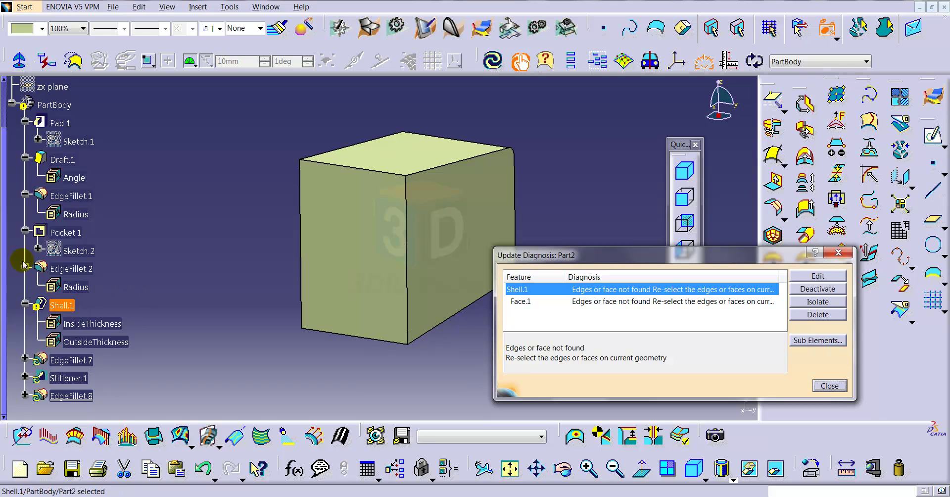
{"action": "mouse_move", "coordinate": [728, 123]}
{"action": "left_mouse_down"}
{"action": "mouse_move", "coordinate": [668, 130]}
{"action": "mouse_move", "coordinate": [705, 135]}
{"action": "left_mouse_up"}
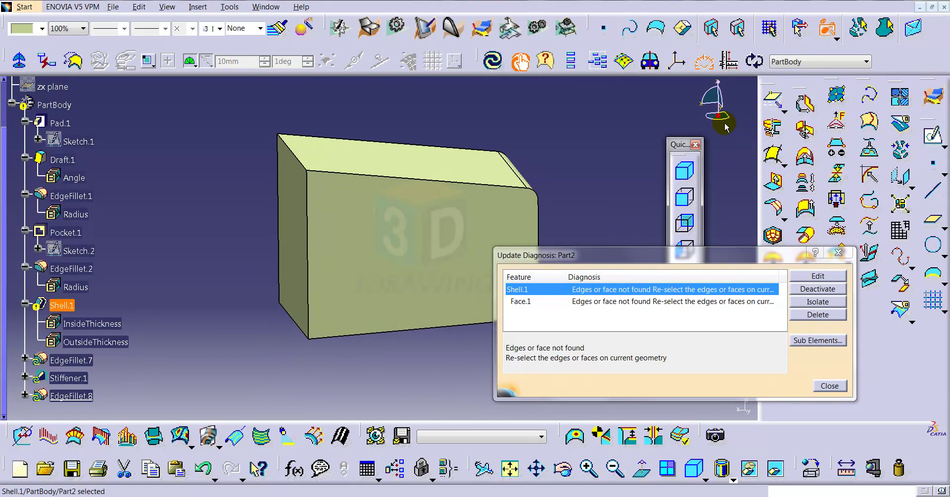
{"action": "left_click_drag", "start_coordinate": [720, 119], "coordinate": [705, 117]}
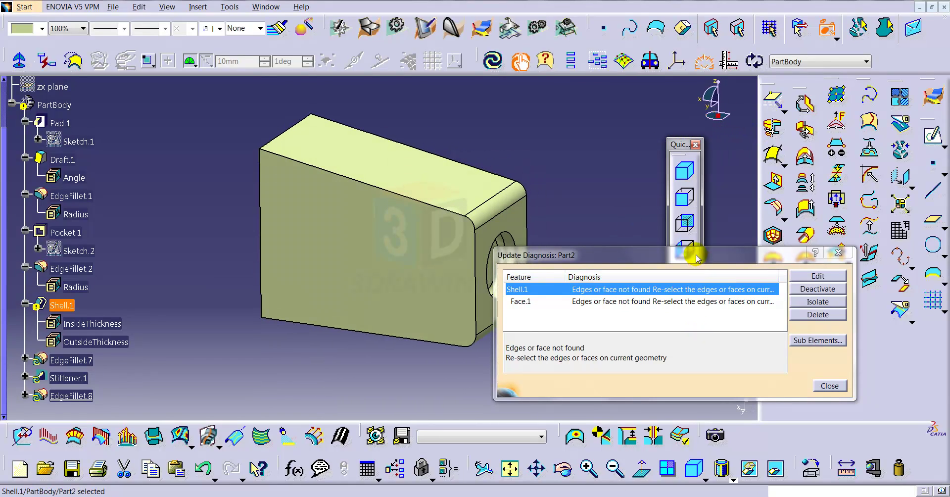
{"action": "left_click_drag", "start_coordinate": [812, 253], "coordinate": [692, 269]}
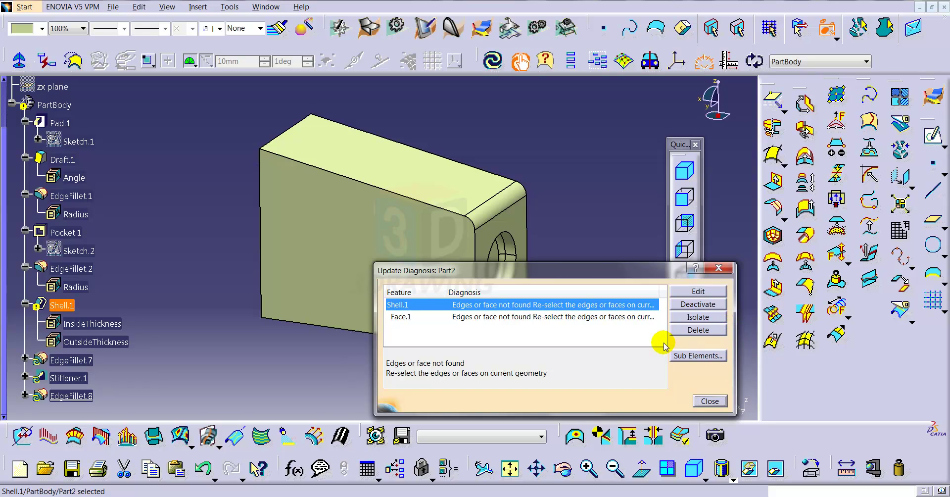
Show Shell.1's Parents/Children graph, reframe it, and edit Shell.1 from the graph.
{"action": "left_click", "coordinate": [586, 306]}
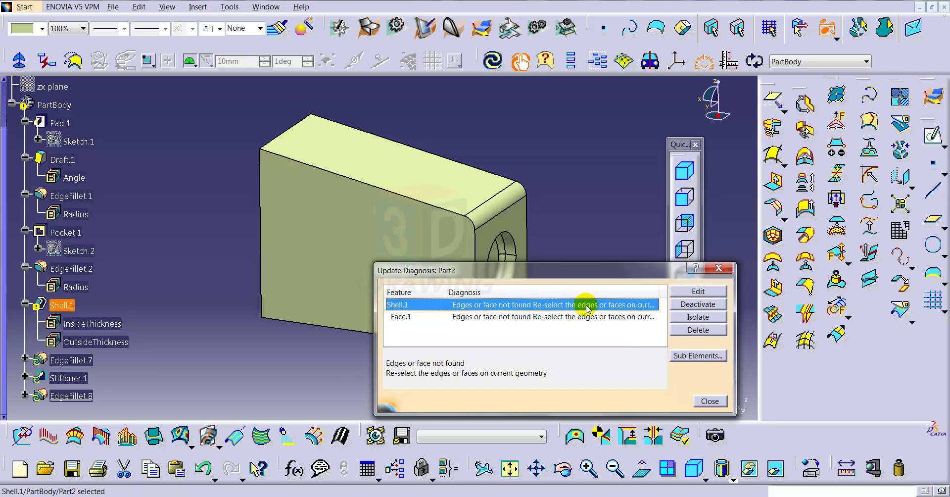
{"action": "right_click", "coordinate": [587, 307]}
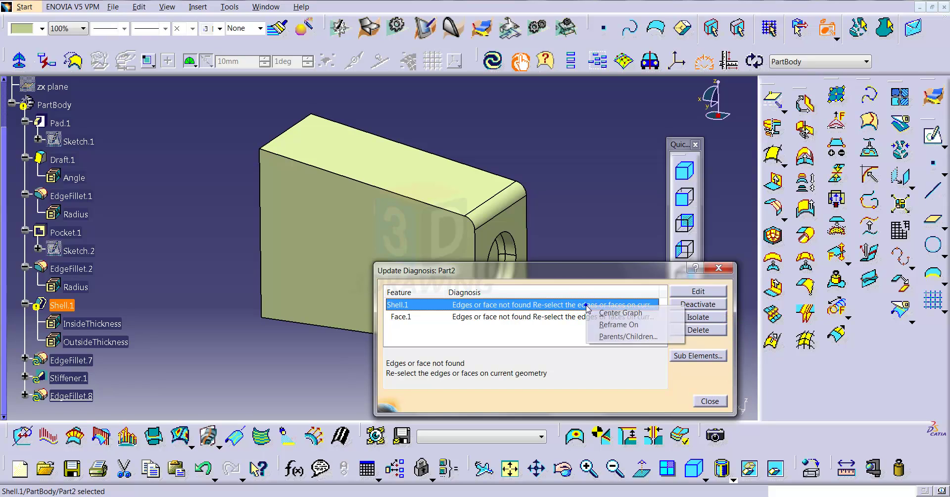
{"action": "left_click", "coordinate": [614, 337]}
{"action": "right_click", "coordinate": [614, 330]}
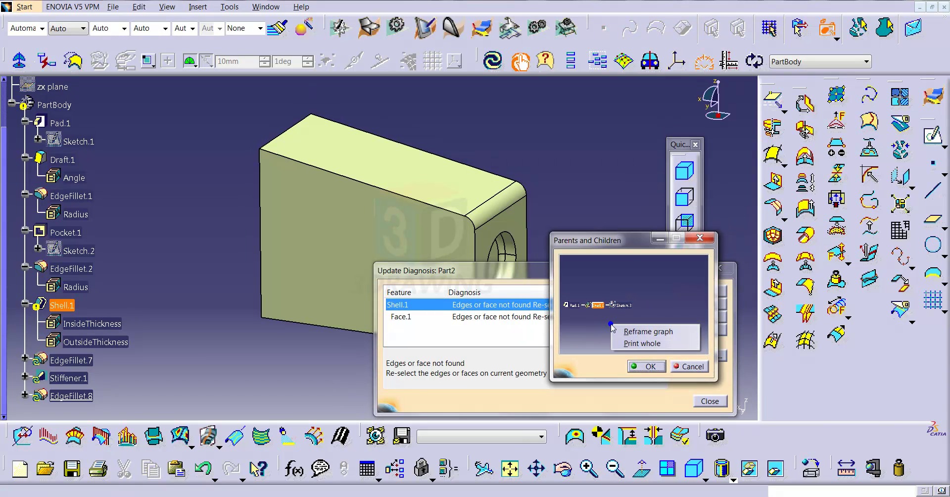
{"action": "left_click", "coordinate": [622, 331]}
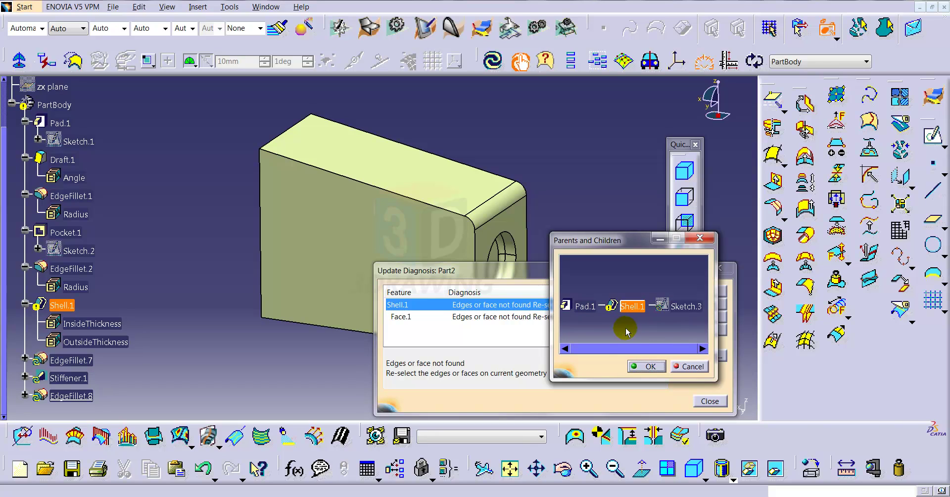
{"action": "right_click", "coordinate": [632, 309]}
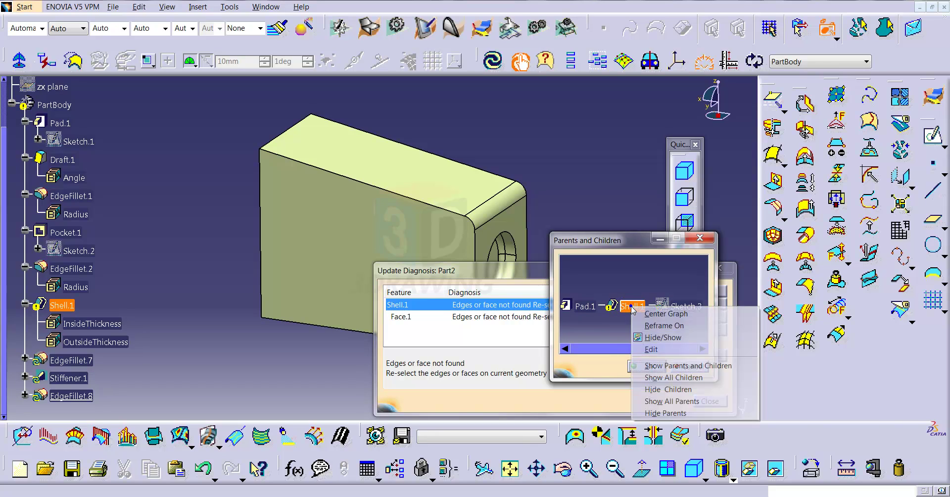
{"action": "left_click", "coordinate": [652, 344]}
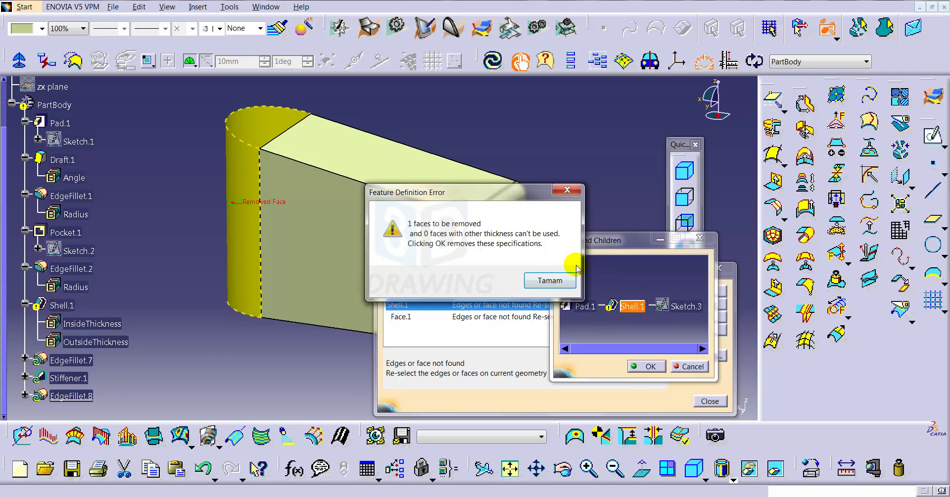
Acknowledge the removed-face error, add the top face to Faces to remove, and confirm Shell.1.
{"action": "left_click", "coordinate": [550, 280]}
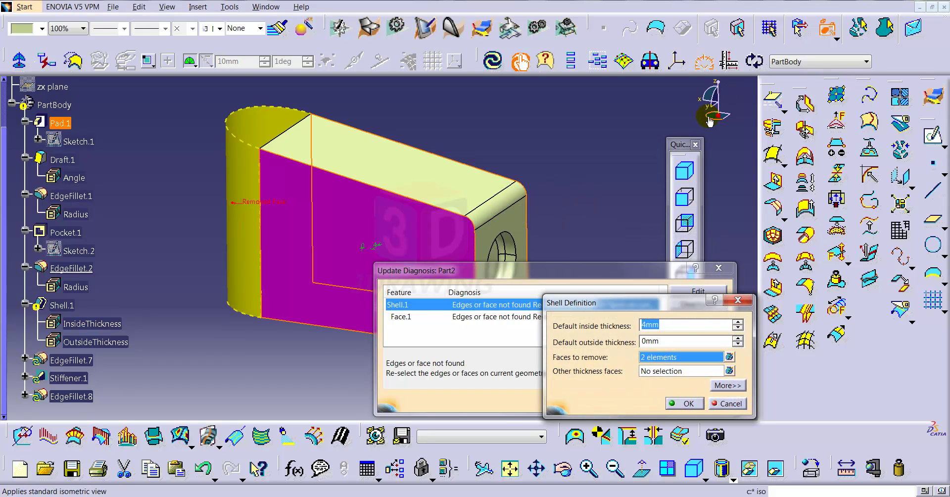
{"action": "left_click_drag", "start_coordinate": [710, 122], "coordinate": [718, 150]}
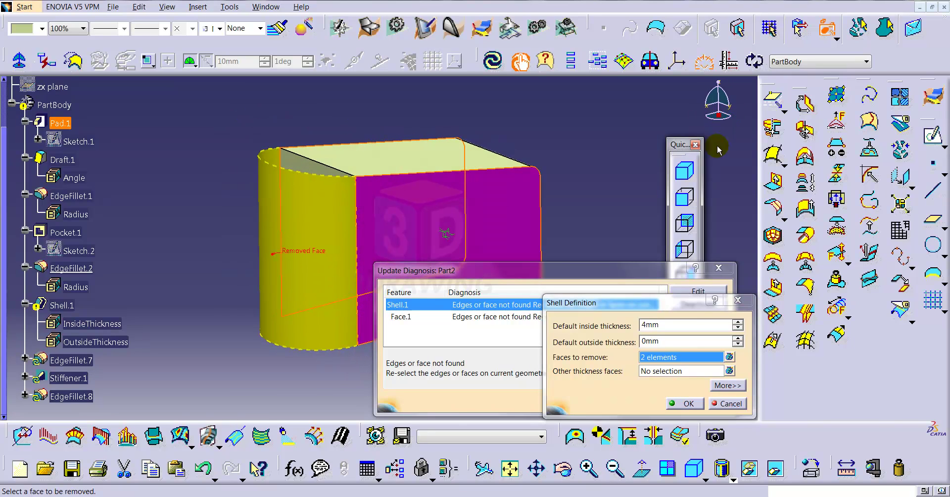
{"action": "left_click", "coordinate": [311, 171]}
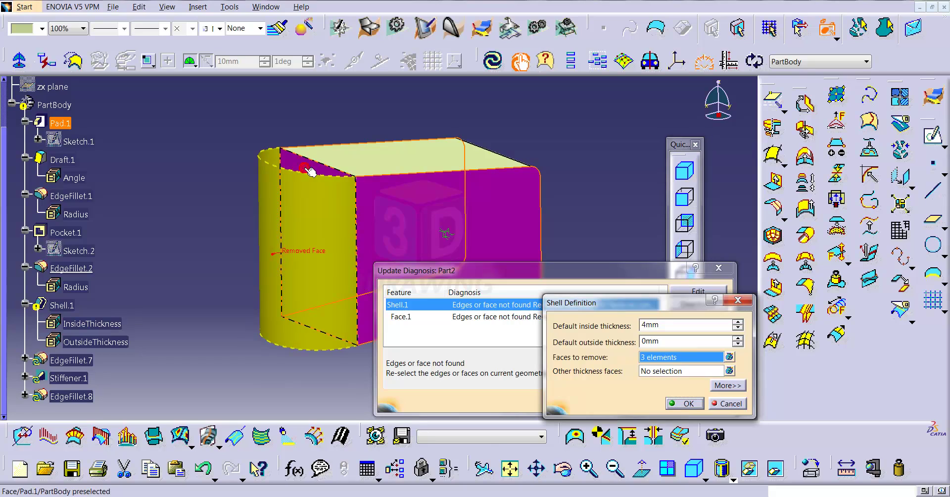
{"action": "left_click", "coordinate": [687, 403]}
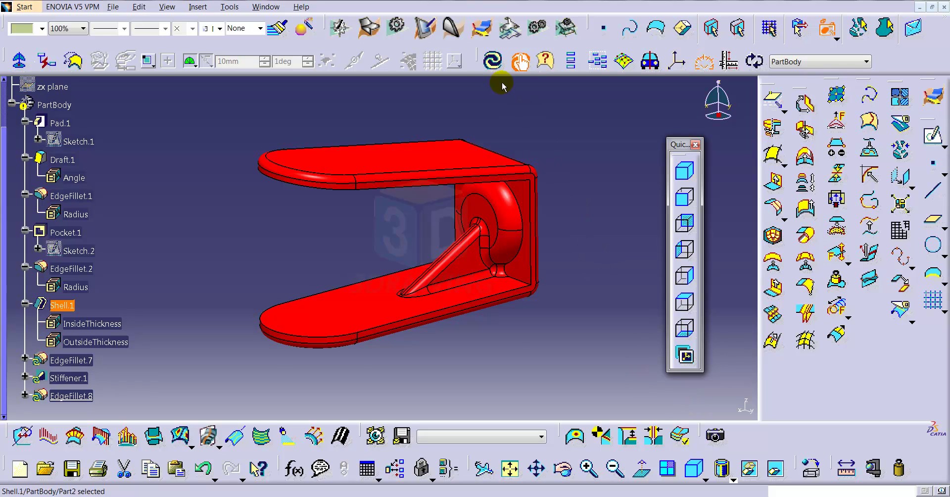
Run Update All, deselect Shell.1, and orbit the error-free squared-off bracket.
{"action": "left_click", "coordinate": [492, 61]}
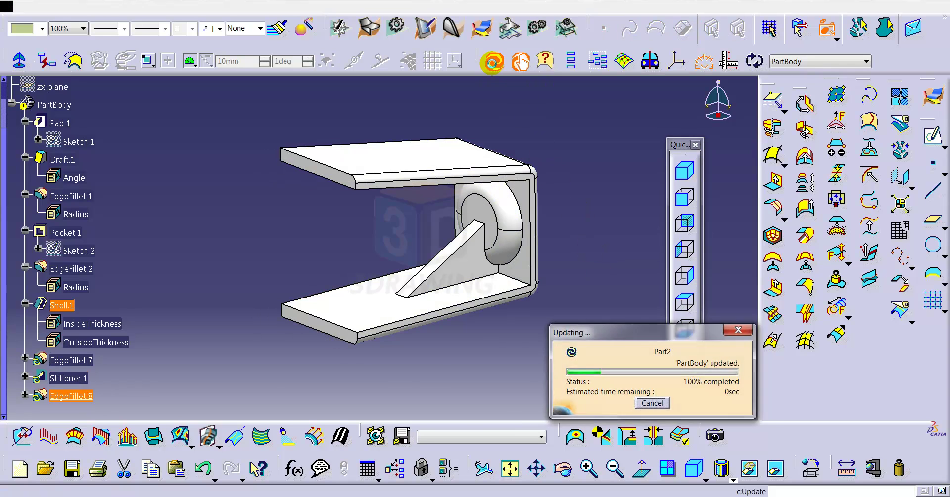
{"action": "left_click", "coordinate": [541, 139]}
{"action": "mouse_move", "coordinate": [546, 149]}
{"action": "middle_mouse_down"}
{"action": "mouse_move", "coordinate": [568, 127]}
{"action": "mouse_move", "coordinate": [263, 265]}
{"action": "mouse_move", "coordinate": [226, 317]}
{"action": "mouse_move", "coordinate": [375, 328]}
{"action": "mouse_move", "coordinate": [301, 339]}
{"action": "mouse_move", "coordinate": [216, 329]}
{"action": "mouse_move", "coordinate": [215, 310]}
{"action": "mouse_move", "coordinate": [312, 297]}
{"action": "mouse_move", "coordinate": [301, 277]}
{"action": "middle_mouse_up"}
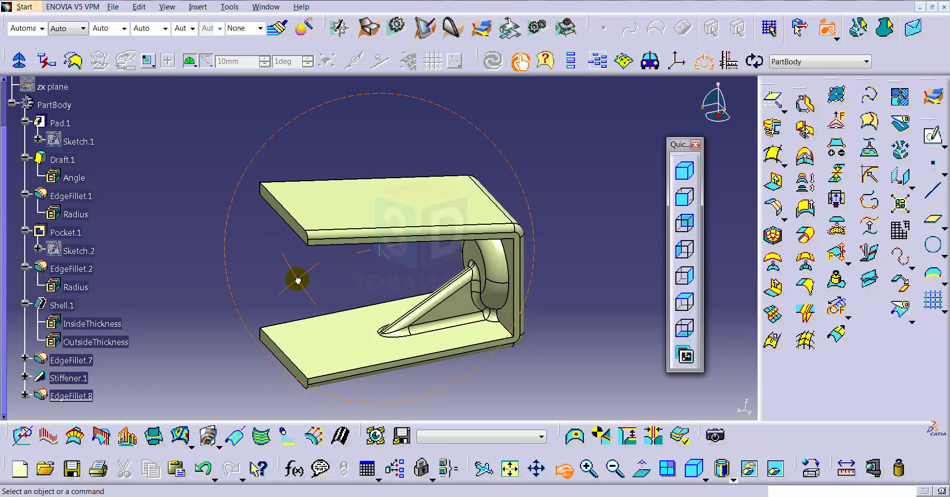